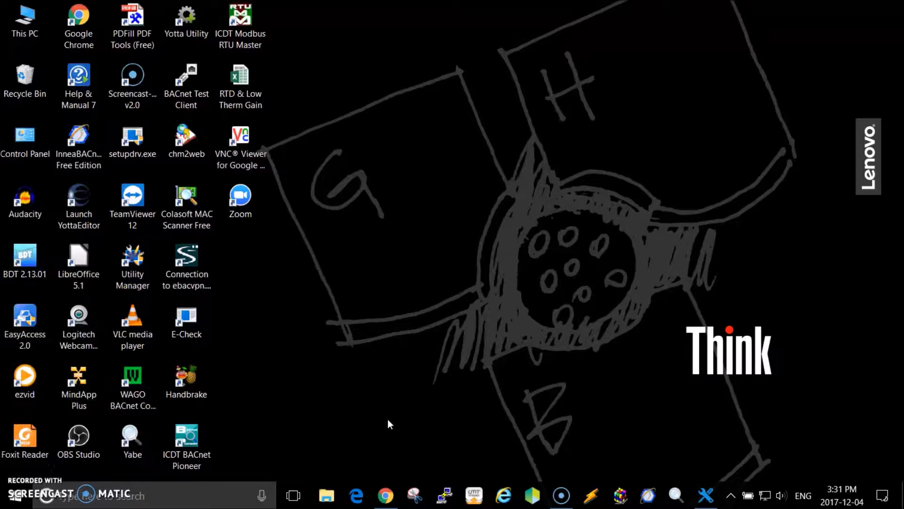
- Switch to Circon BACnet Integrator and discover BACnet/IP devices with all device IDs and all vendors
{"action": "mouse_move", "coordinate": [707, 499]}
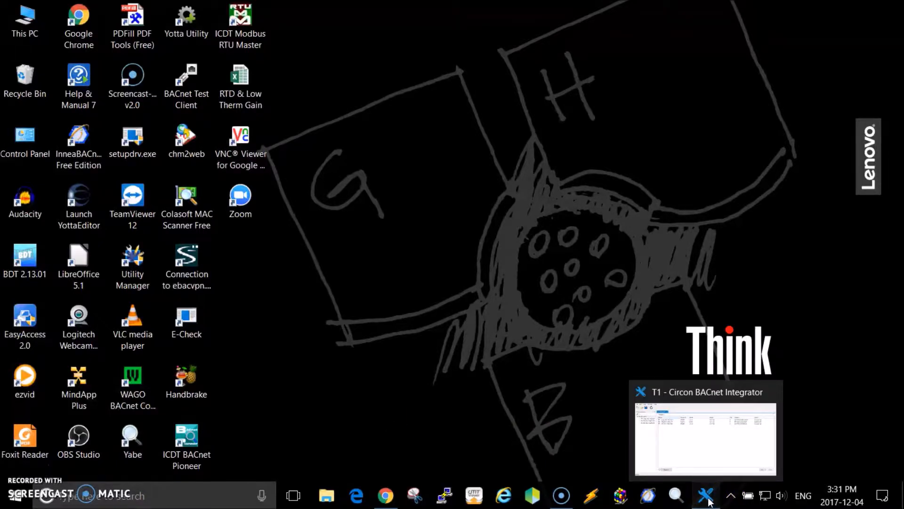
{"action": "left_click", "coordinate": [707, 499]}
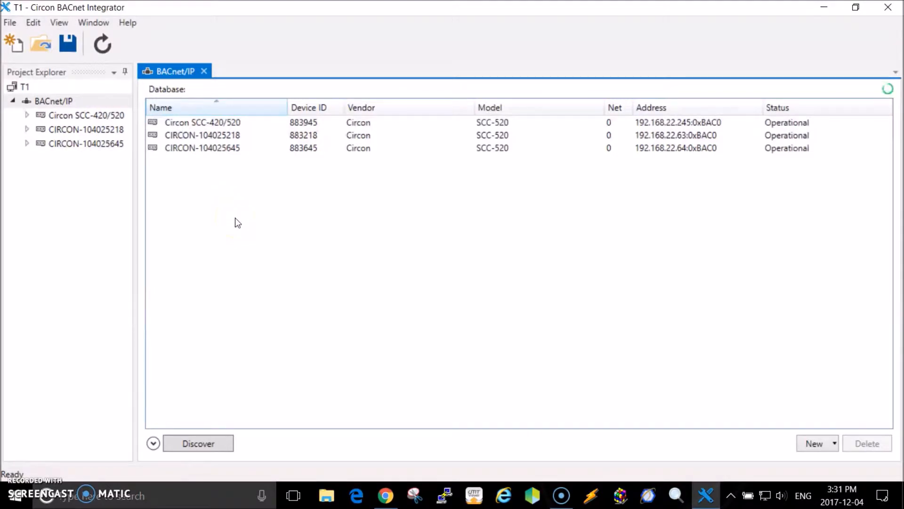
{"action": "left_click", "coordinate": [195, 444]}
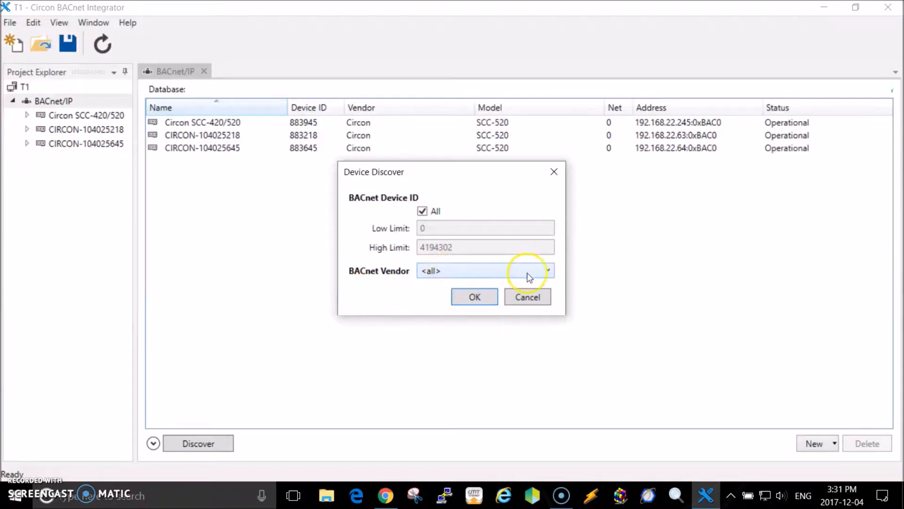
{"action": "left_click", "coordinate": [548, 271]}
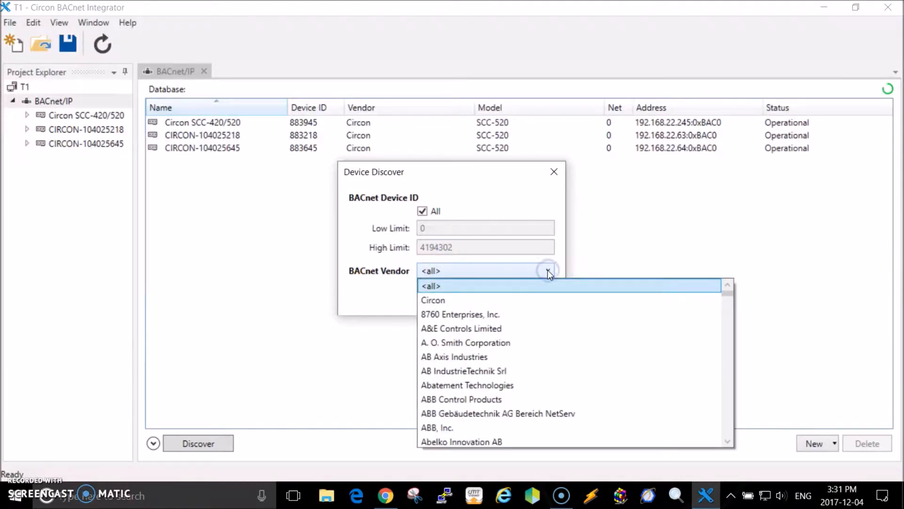
{"action": "left_click", "coordinate": [548, 271]}
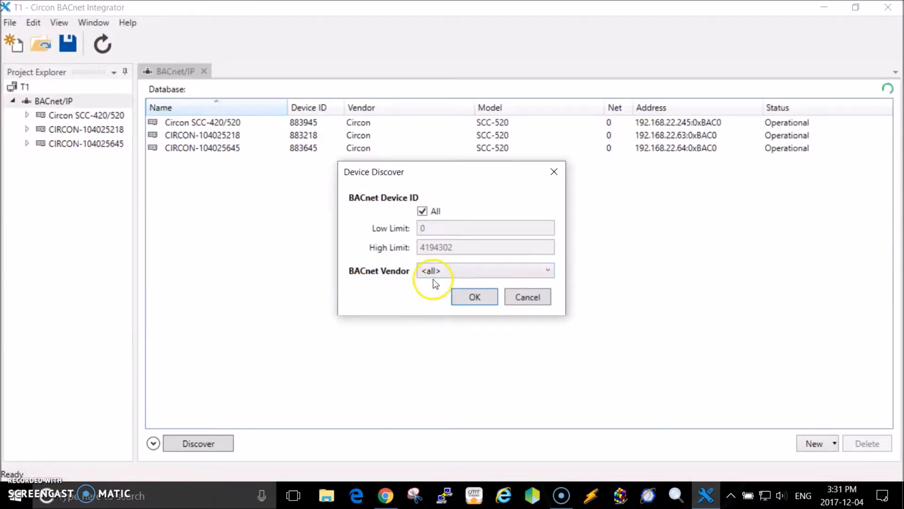
{"action": "left_click", "coordinate": [468, 298]}
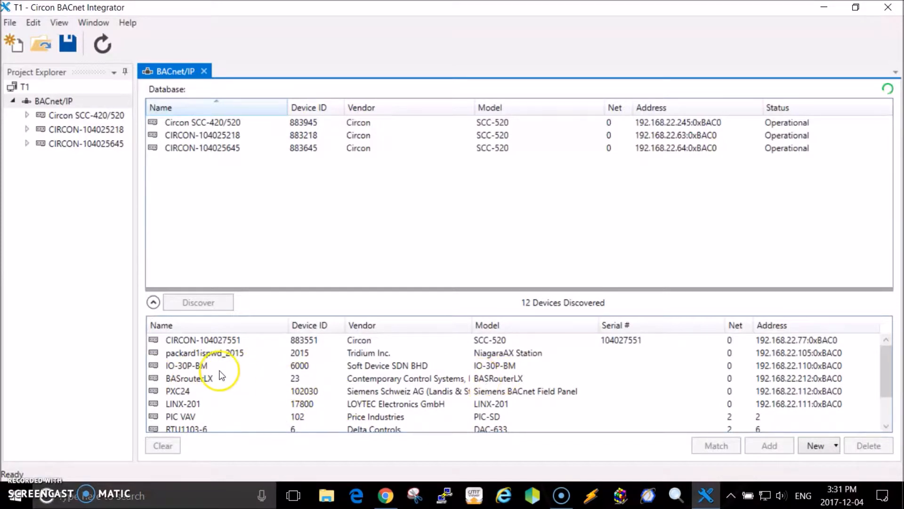
- Add the discovered IO-30P-BM device to the BACnet/IP database
{"action": "left_click", "coordinate": [199, 368]}
{"action": "left_click", "coordinate": [751, 445]}
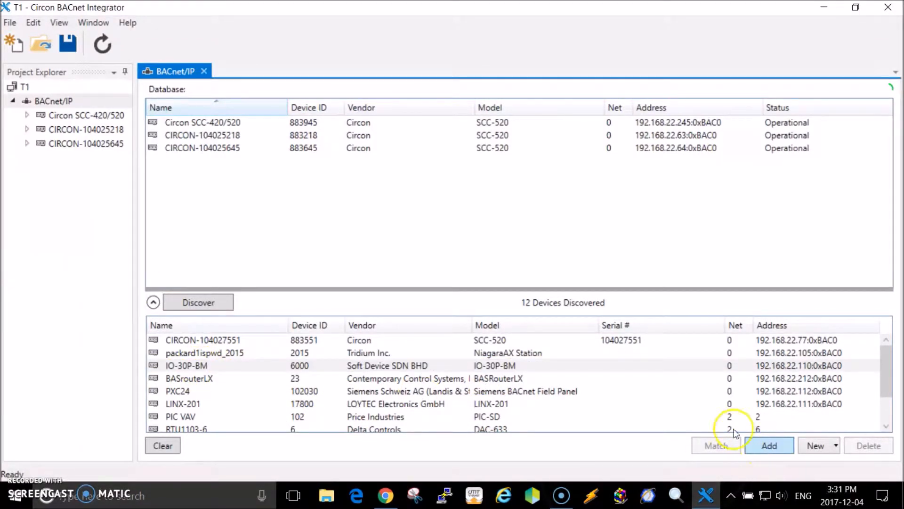
{"action": "left_click", "coordinate": [569, 349]}
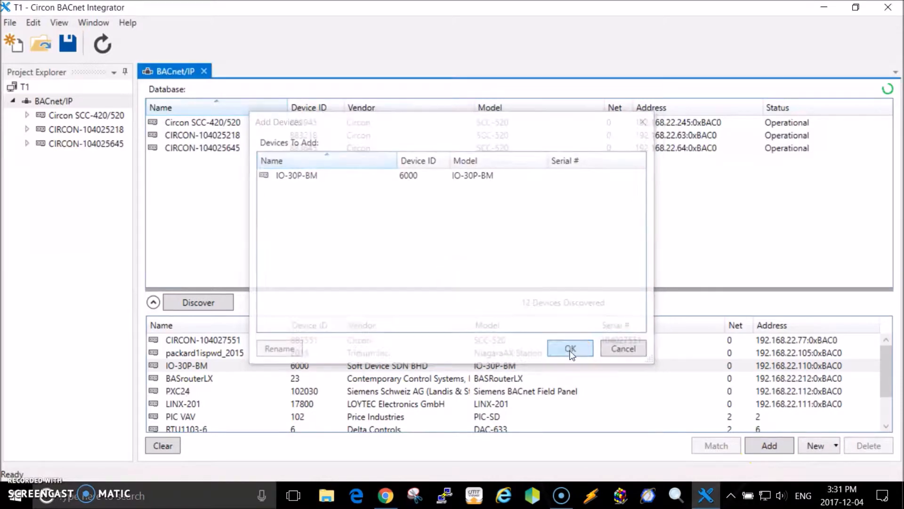
- Add the discovered RTU1103-6 device to the BACnet/IP database and collapse the discovered devices list
{"action": "scroll", "coordinate": [232, 393], "scroll_direction": "down", "scroll_amount": 1}
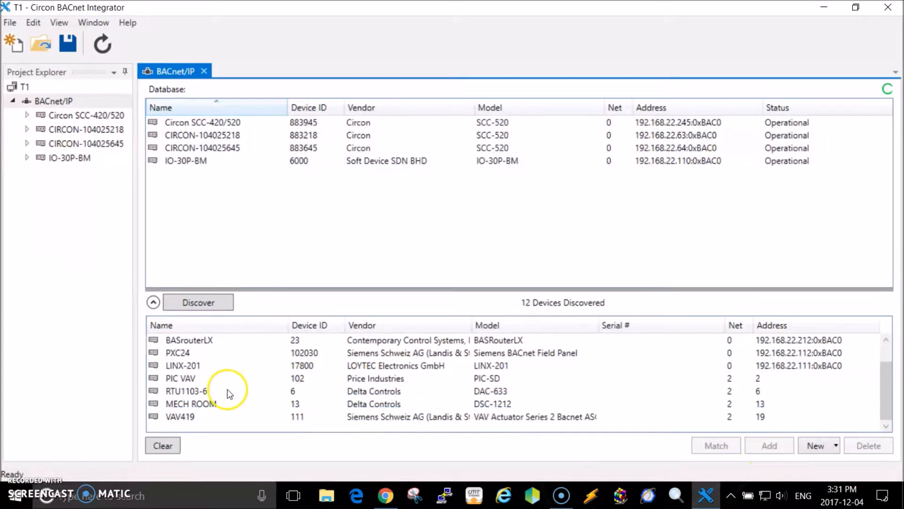
{"action": "left_click", "coordinate": [197, 392]}
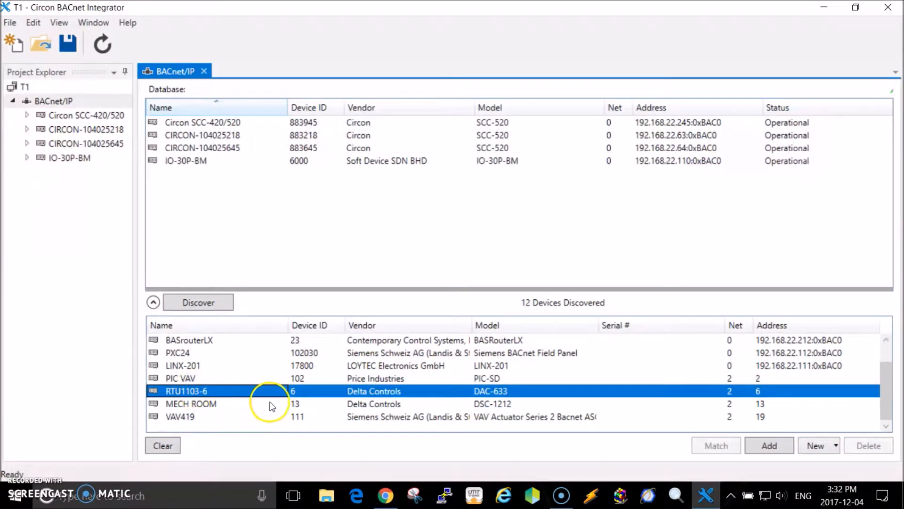
{"action": "left_click", "coordinate": [770, 445]}
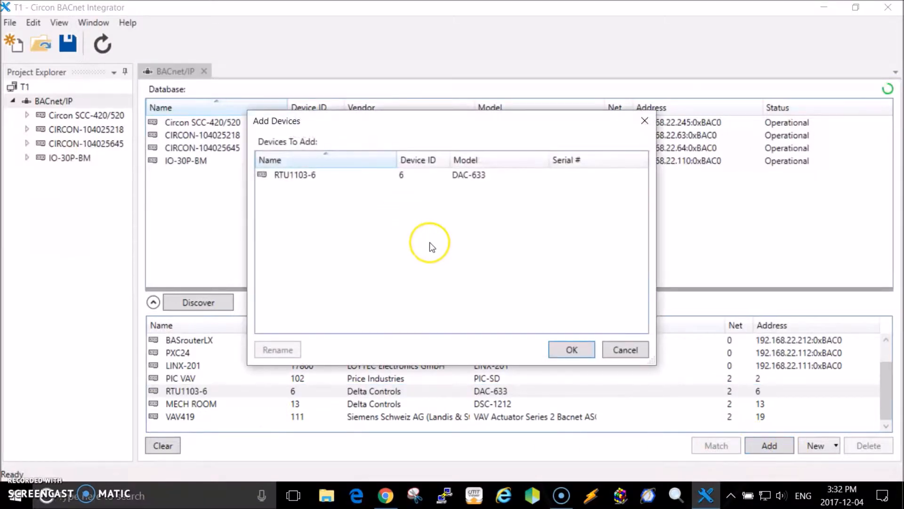
{"action": "left_click", "coordinate": [571, 351]}
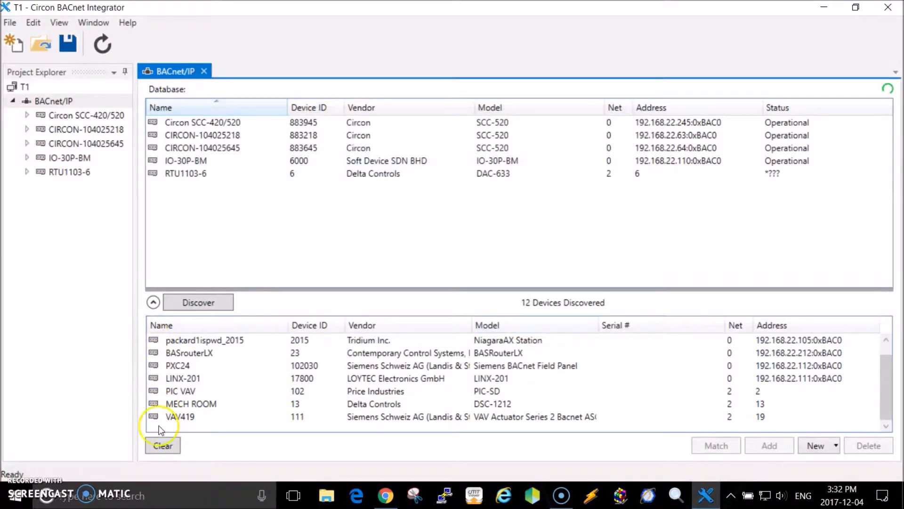
{"action": "left_click", "coordinate": [153, 302]}
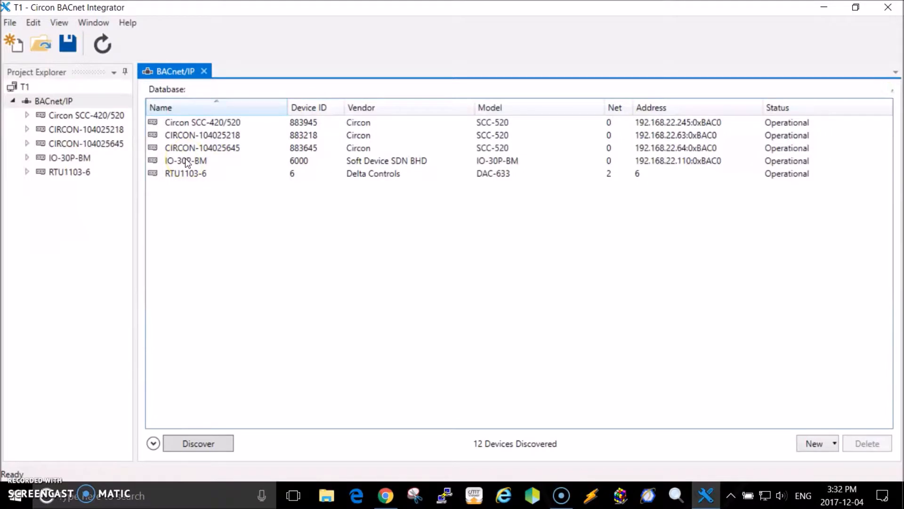
- Open the IO-30P-BM device, discover its BACnet objects and look through the discovered list
{"action": "left_click", "coordinate": [70, 159]}
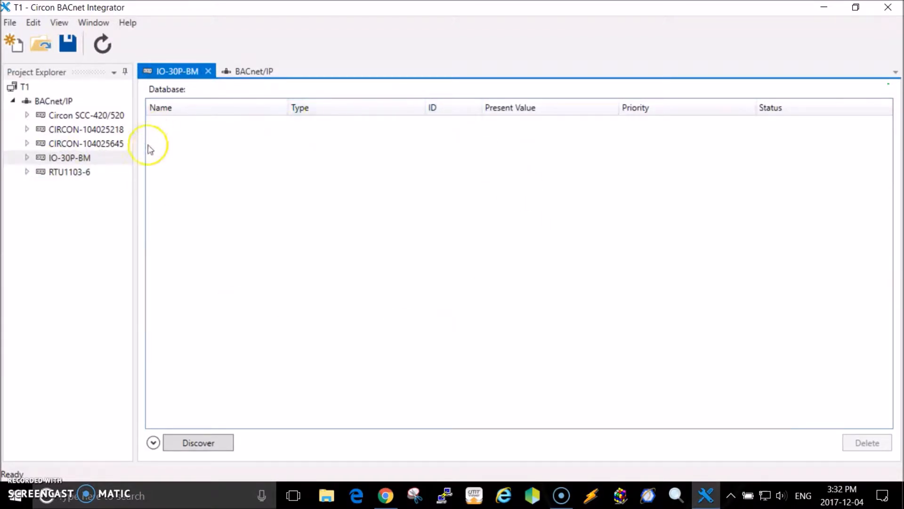
{"action": "left_click", "coordinate": [205, 442]}
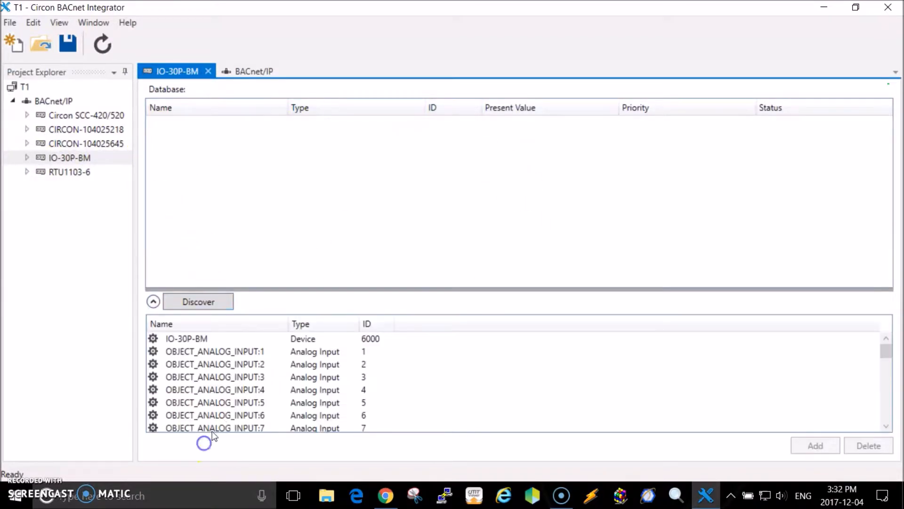
{"action": "scroll", "coordinate": [217, 363], "scroll_direction": "down", "scroll_amount": 1}
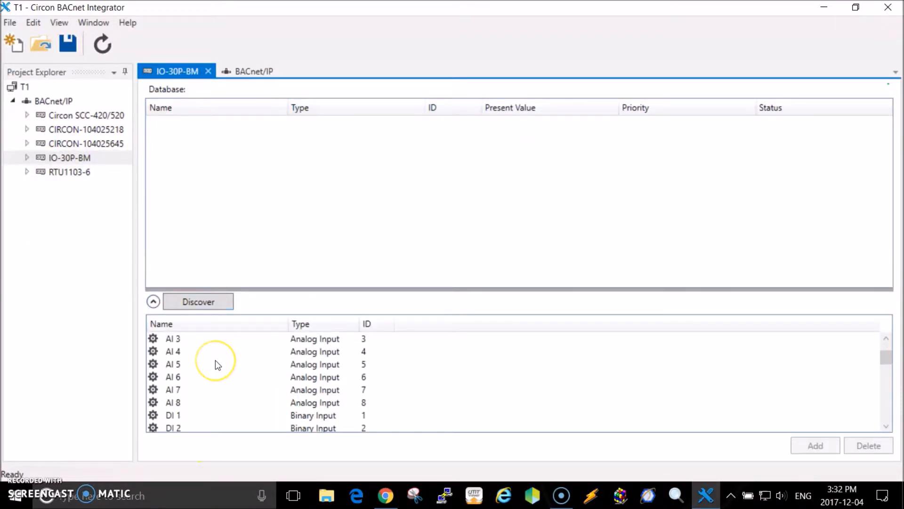
{"action": "scroll", "coordinate": [215, 360], "scroll_direction": "down", "scroll_amount": 5}
{"action": "scroll", "coordinate": [213, 364], "scroll_direction": "down", "scroll_amount": 4}
{"action": "scroll", "coordinate": [213, 364], "scroll_direction": "up", "scroll_amount": 10}
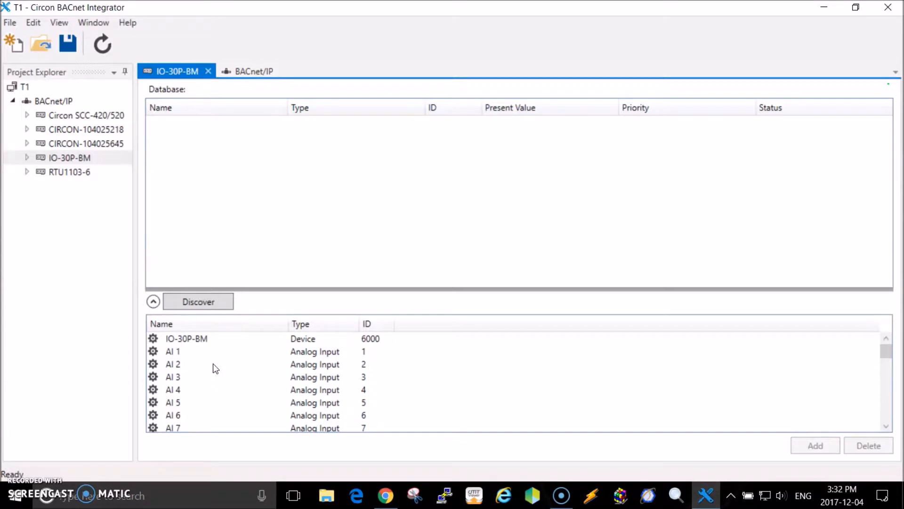
- Add analog inputs AI 1 to AI 3 and binary outputs DO 1 to DO 3 to the IO-30P-BM database
{"action": "left_click_drag", "start_coordinate": [175, 350], "coordinate": [177, 376]}
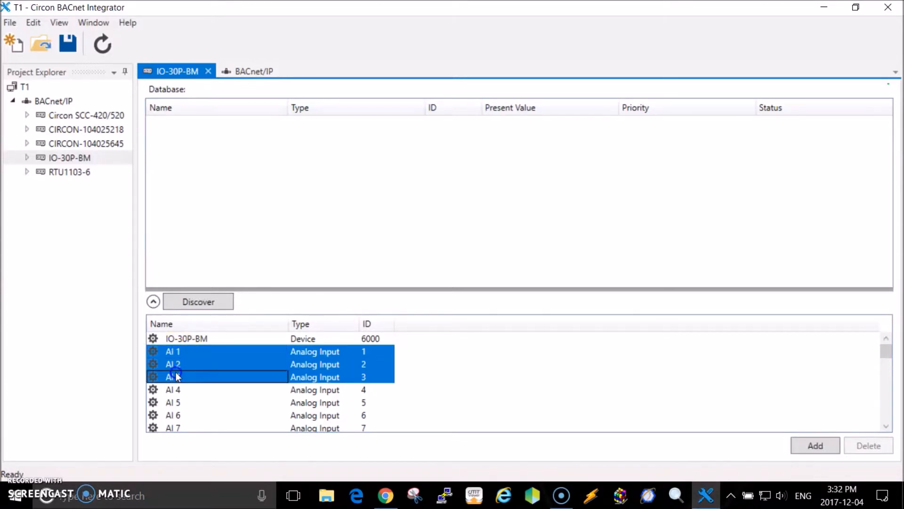
{"action": "left_click", "coordinate": [816, 446]}
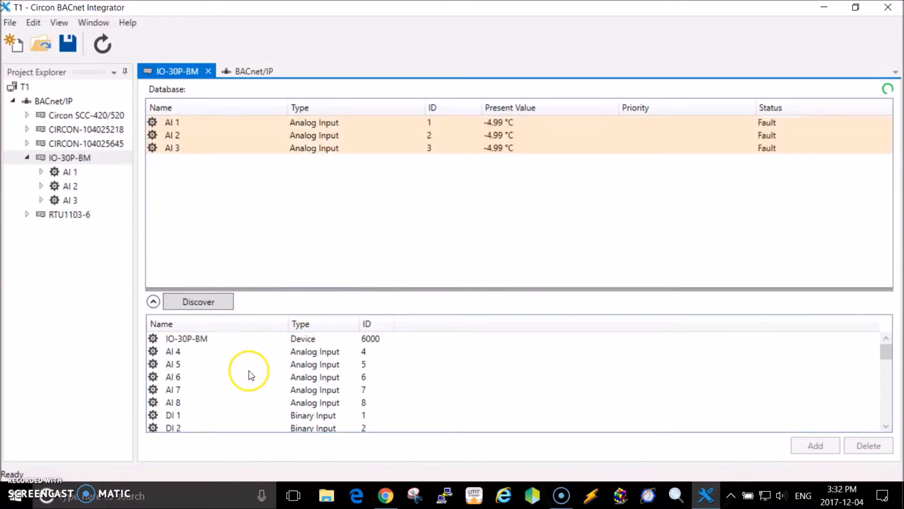
{"action": "scroll", "coordinate": [245, 372], "scroll_direction": "down", "scroll_amount": 4}
{"action": "scroll", "coordinate": [244, 372], "scroll_direction": "up", "scroll_amount": 4}
{"action": "scroll", "coordinate": [244, 373], "scroll_direction": "down", "scroll_amount": 7}
{"action": "left_click_drag", "start_coordinate": [179, 350], "coordinate": [178, 375]}
{"action": "left_click", "coordinate": [799, 449]}
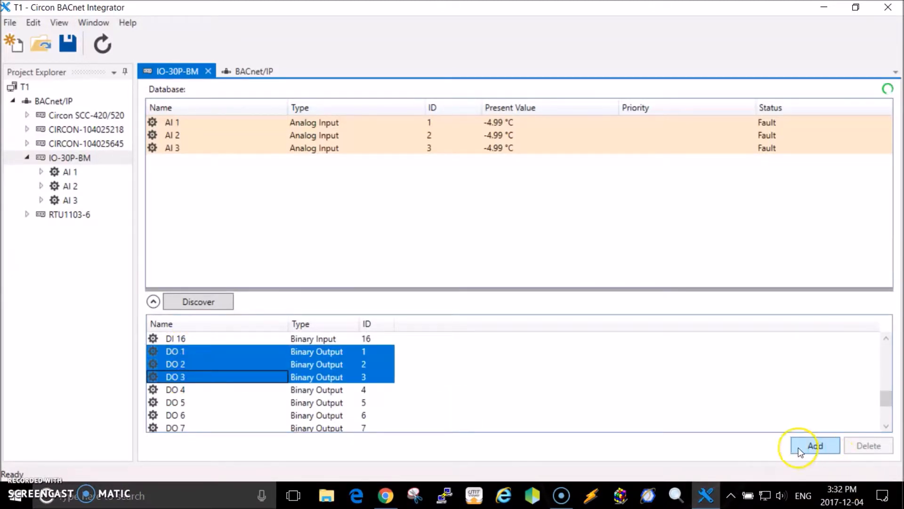
- Add analog outputs AO 1 and AO 2 to the IO-30P-BM database
{"action": "scroll", "coordinate": [443, 323], "scroll_direction": "down", "scroll_amount": 1}
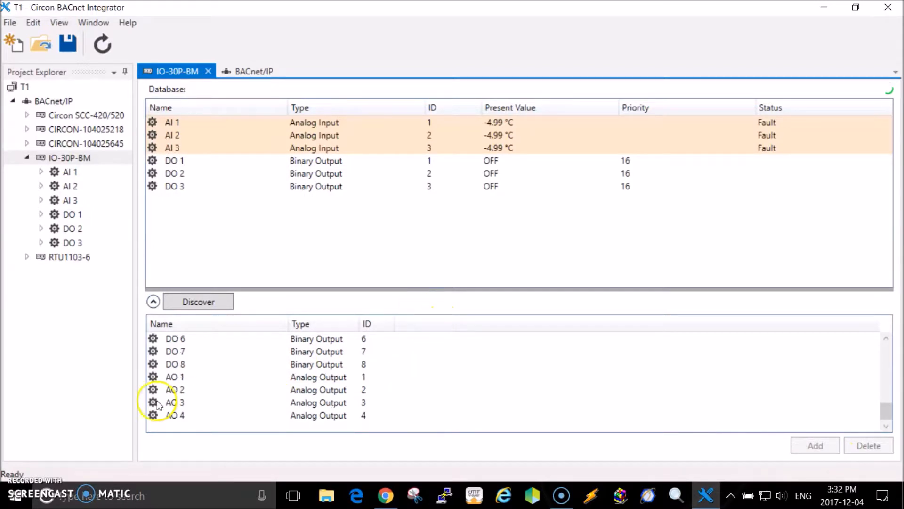
{"action": "left_click_drag", "start_coordinate": [176, 377], "coordinate": [173, 394]}
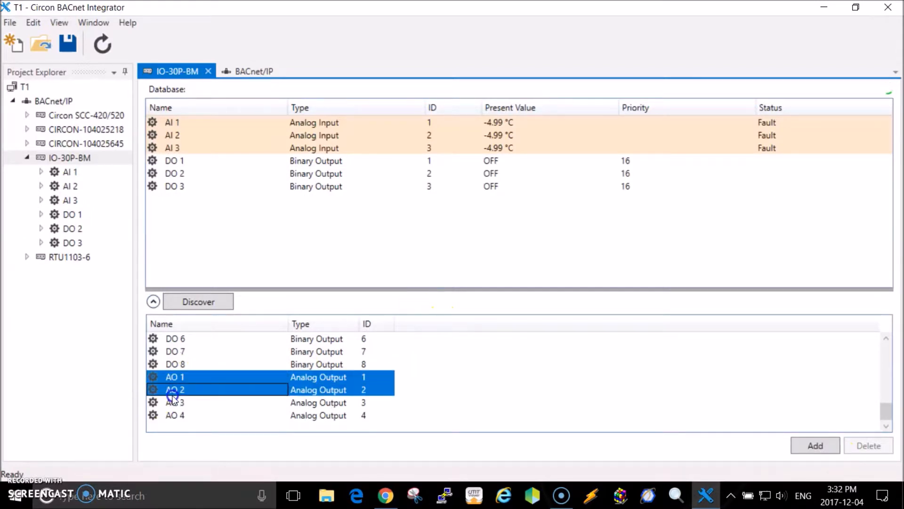
{"action": "left_click", "coordinate": [812, 445]}
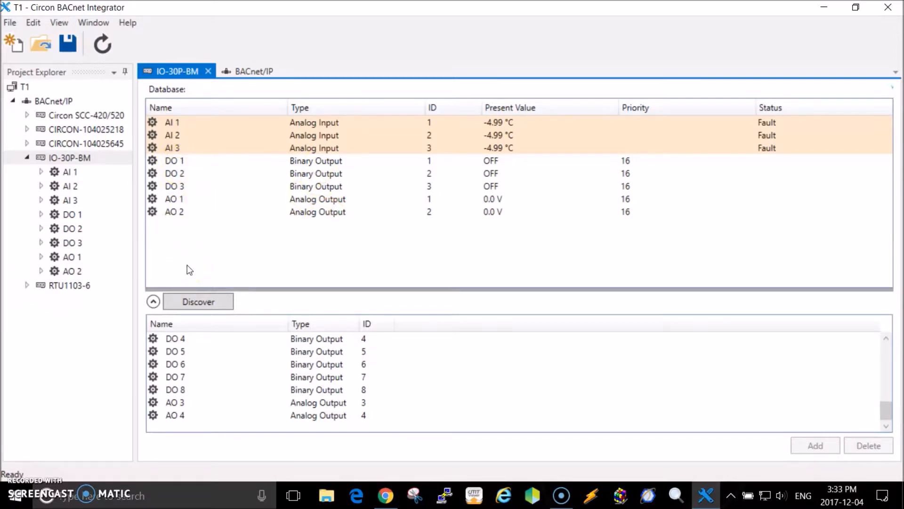
- Override binary output DO 1 by writing ON at priority Manual Operator (8)
{"action": "left_click", "coordinate": [170, 162]}
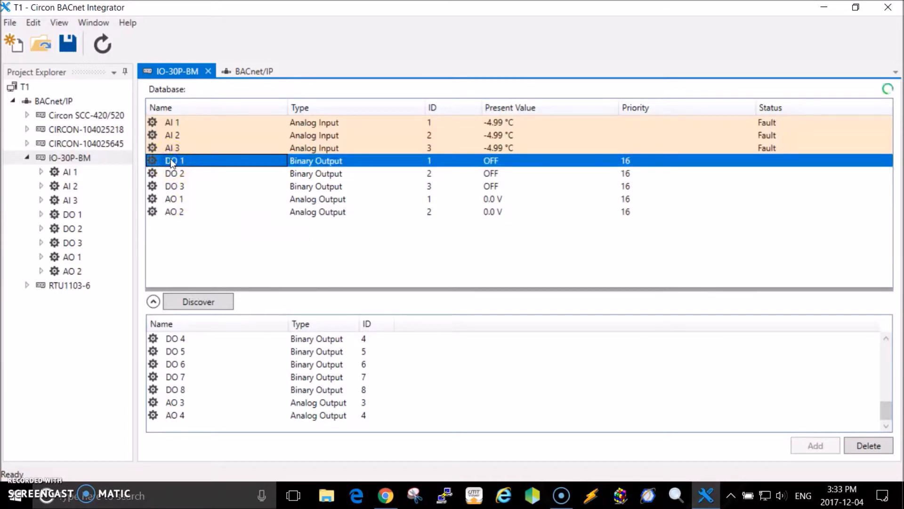
{"action": "right_click", "coordinate": [171, 159]}
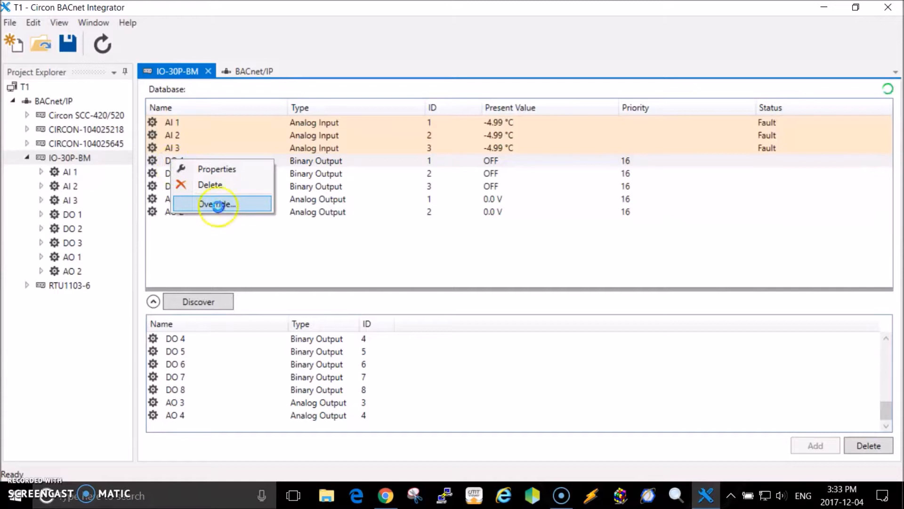
{"action": "left_click", "coordinate": [218, 204]}
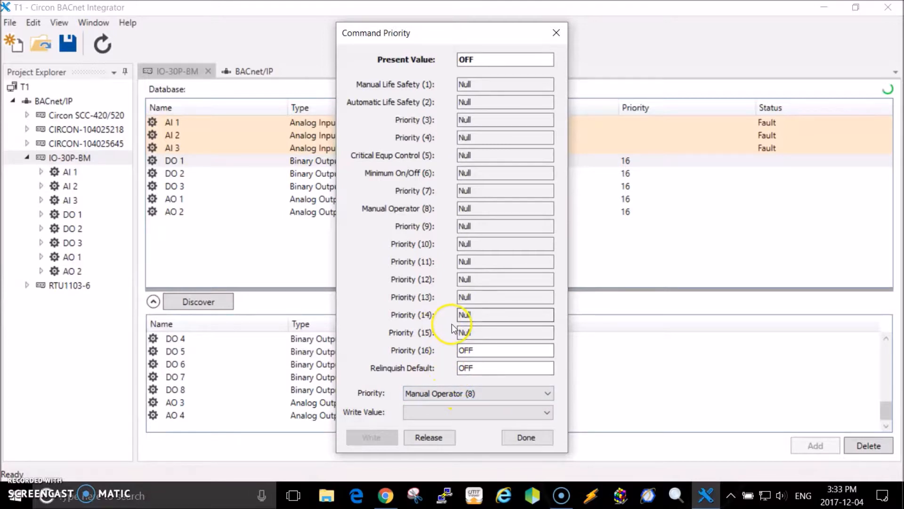
{"action": "left_click", "coordinate": [548, 413]}
{"action": "left_click", "coordinate": [420, 435]}
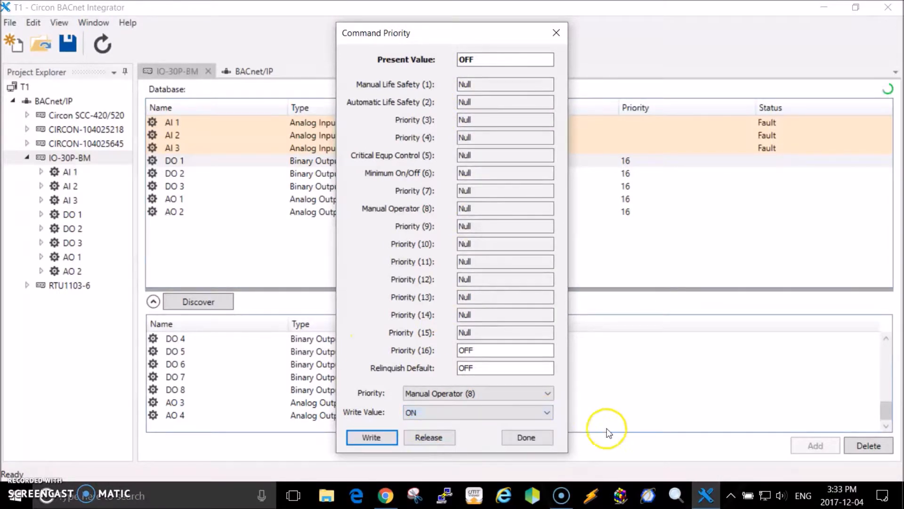
{"action": "left_click", "coordinate": [385, 439]}
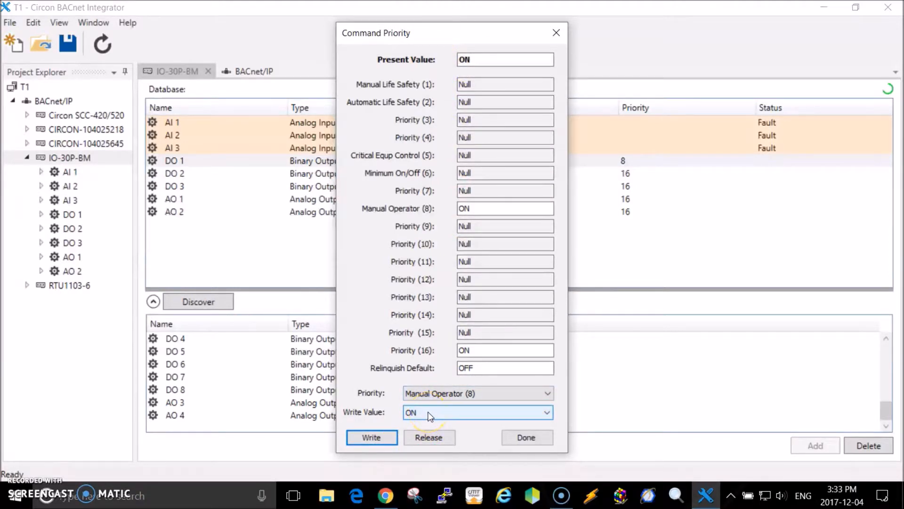
- Move the Command Priority dialog clear of the object values and release DO 1's Manual Operator (8) override
{"action": "left_click", "coordinate": [480, 367]}
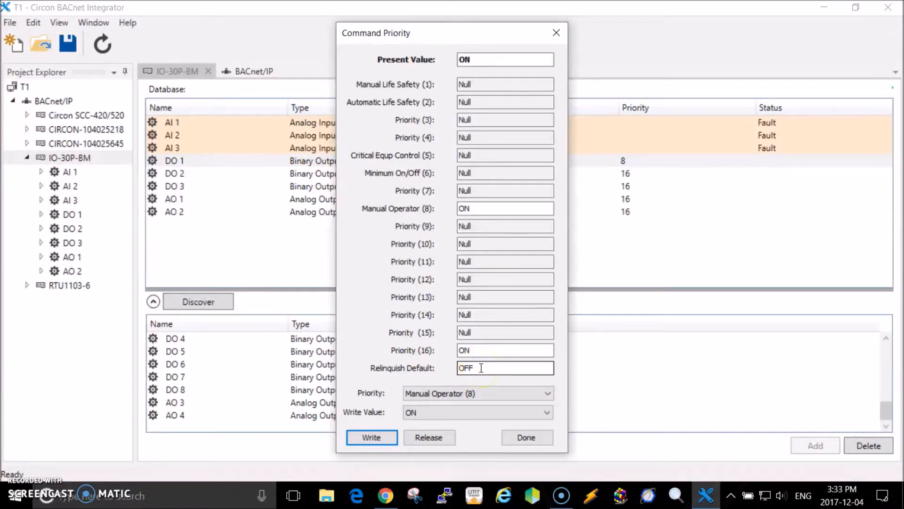
{"action": "left_click", "coordinate": [477, 351]}
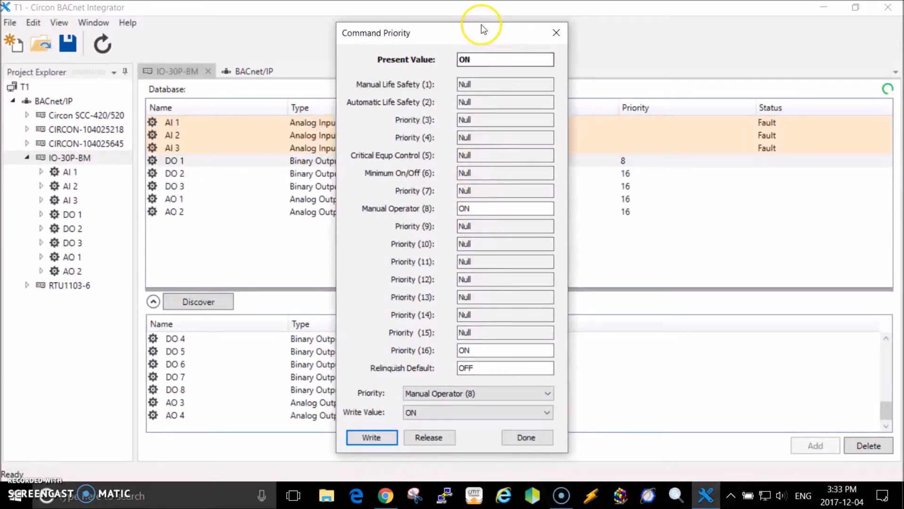
{"action": "left_click_drag", "start_coordinate": [476, 24], "coordinate": [786, 22]}
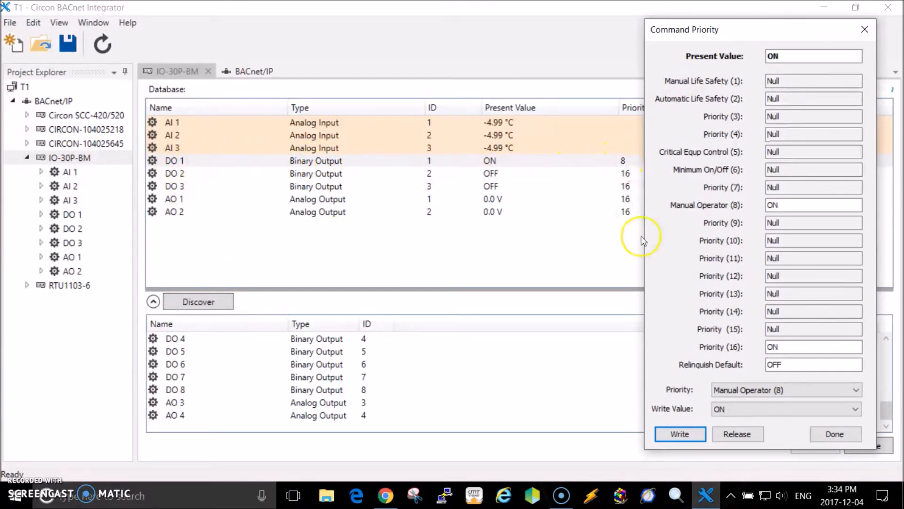
{"action": "left_click", "coordinate": [735, 436]}
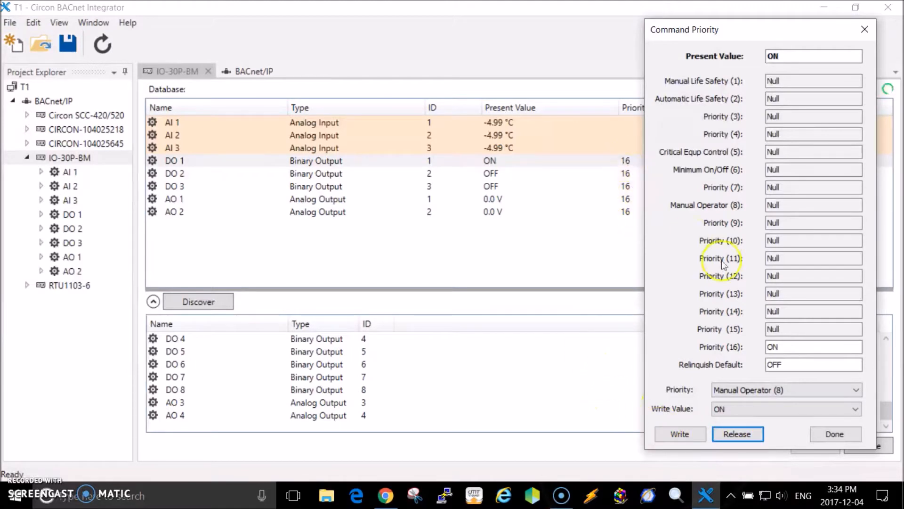
- Try to release DO 1's Priority (16) value and finish the override
{"action": "left_click", "coordinate": [784, 347]}
{"action": "left_click", "coordinate": [737, 435]}
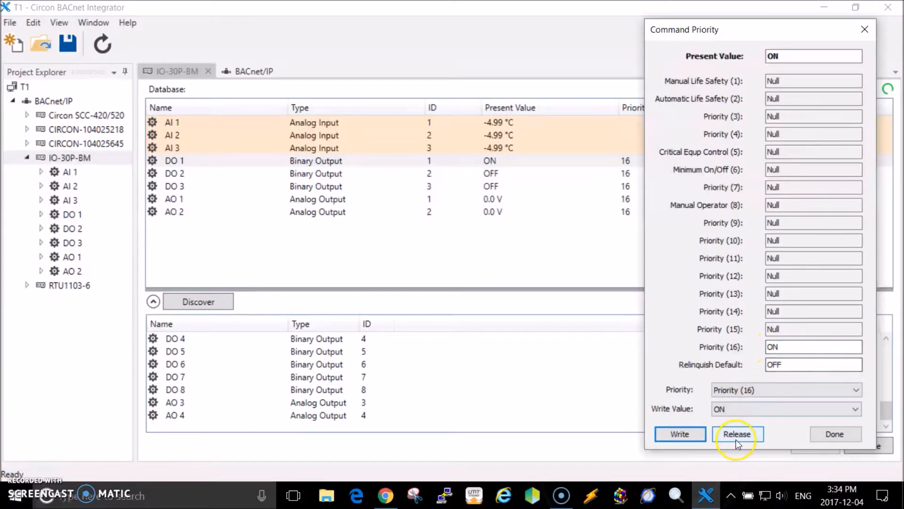
{"action": "left_click", "coordinate": [736, 439]}
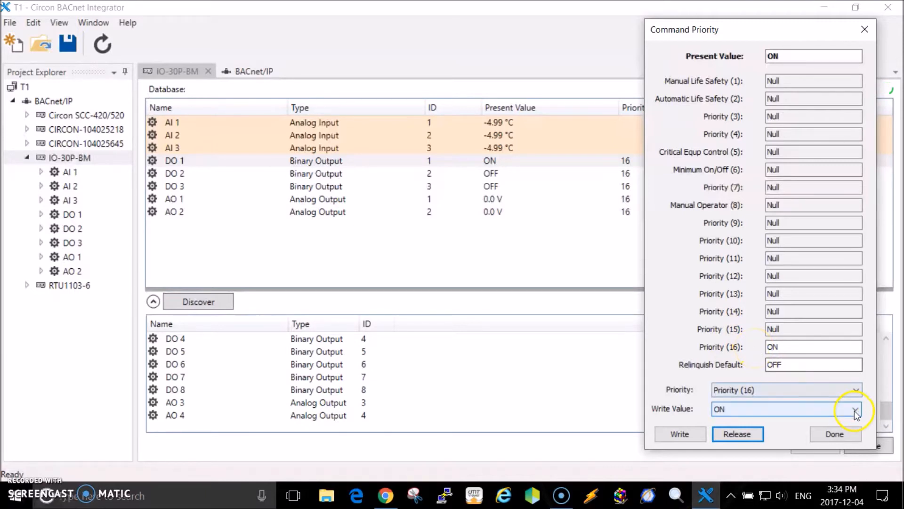
{"action": "left_click", "coordinate": [837, 435]}
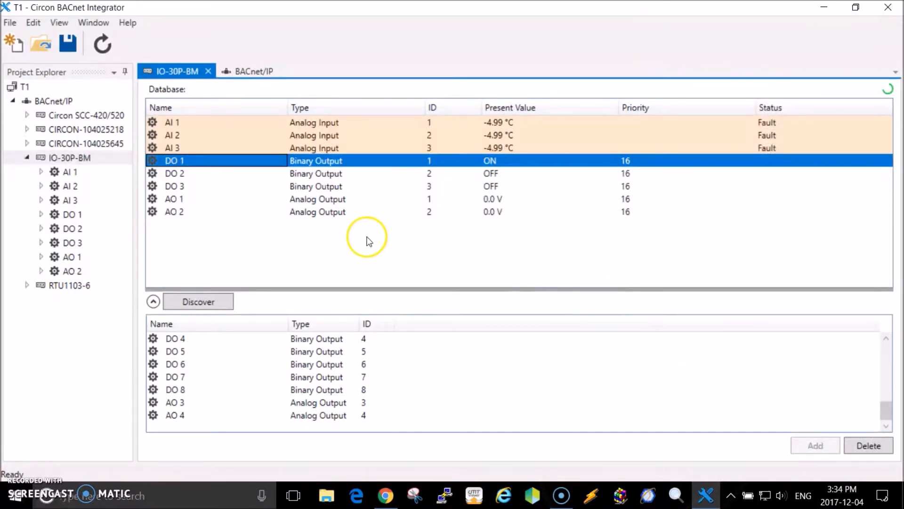
- View the command priority values of analog output AO 1 and close them without writing anything
{"action": "left_click", "coordinate": [173, 198]}
{"action": "right_click", "coordinate": [178, 199]}
{"action": "left_click", "coordinate": [223, 244]}
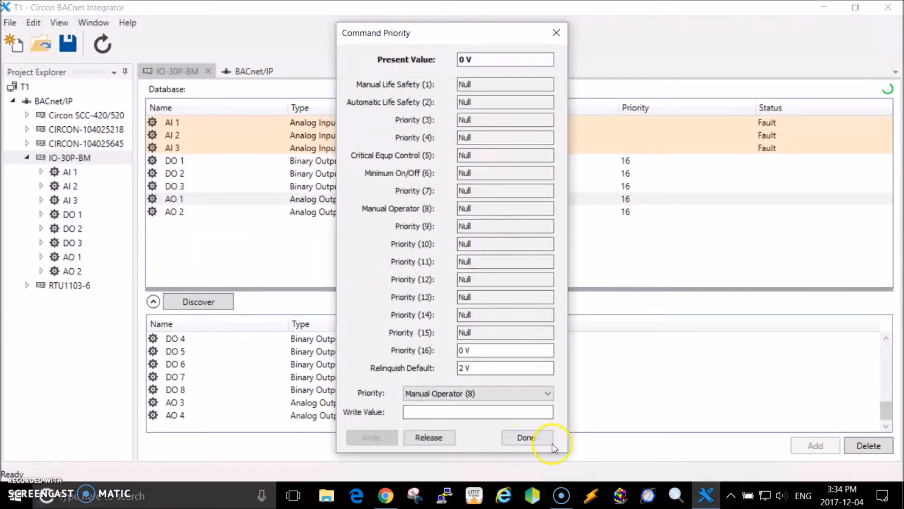
{"action": "left_click", "coordinate": [527, 437]}
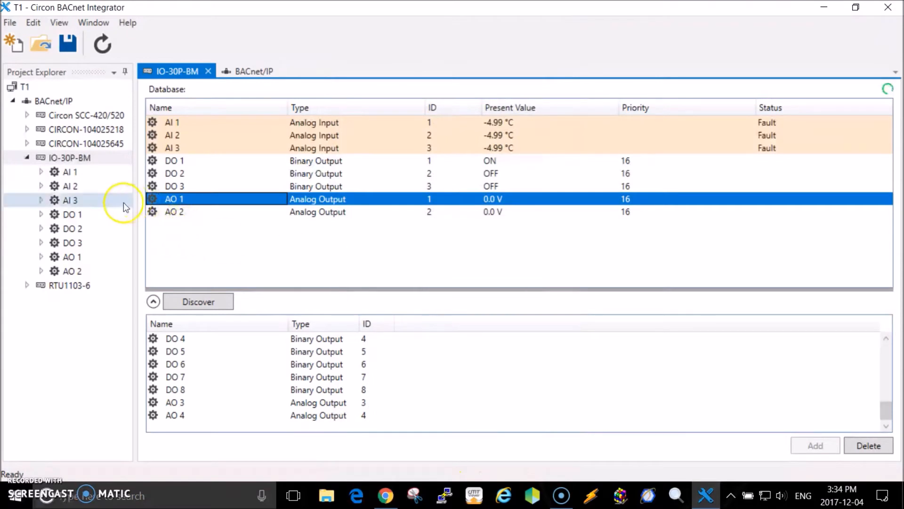
- Collapse the IO-30P-BM device in the project tree, open device RTU1103-6 and discover its objects
{"action": "left_click", "coordinate": [28, 159]}
{"action": "double_click", "coordinate": [70, 172]}
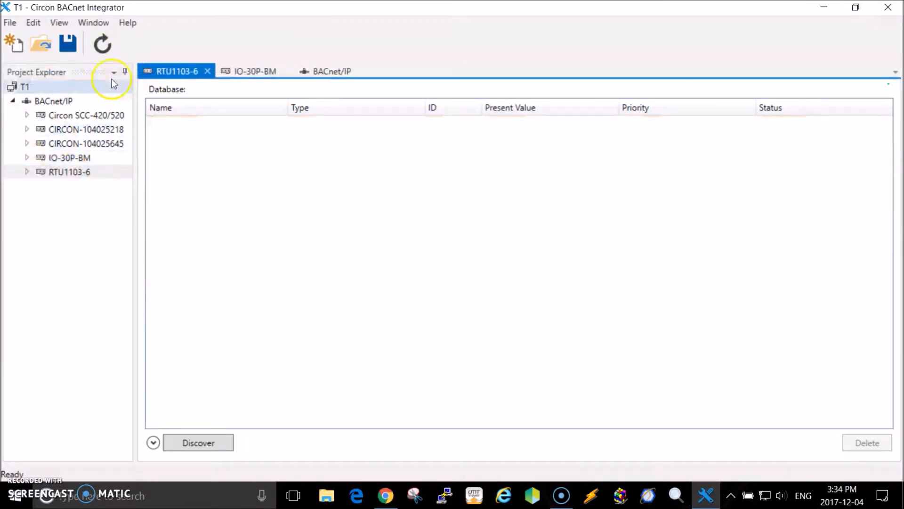
{"action": "left_click", "coordinate": [99, 173]}
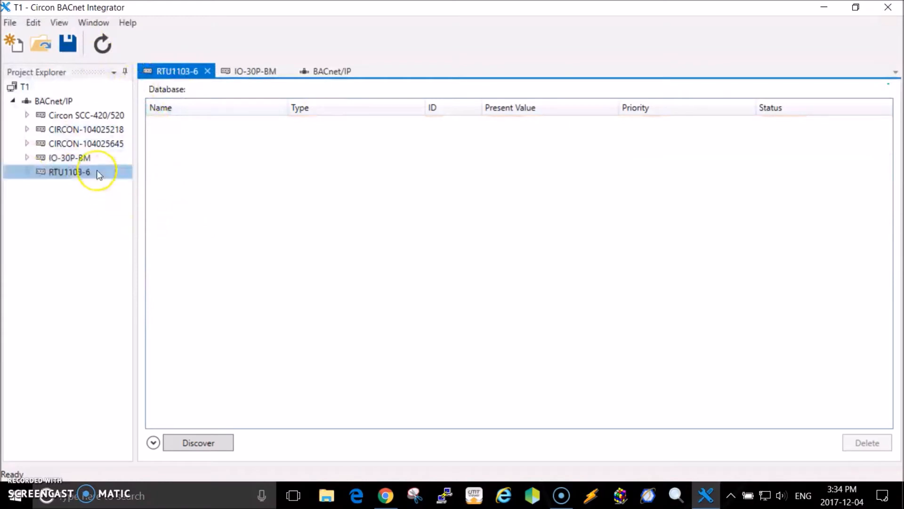
{"action": "left_click", "coordinate": [210, 442]}
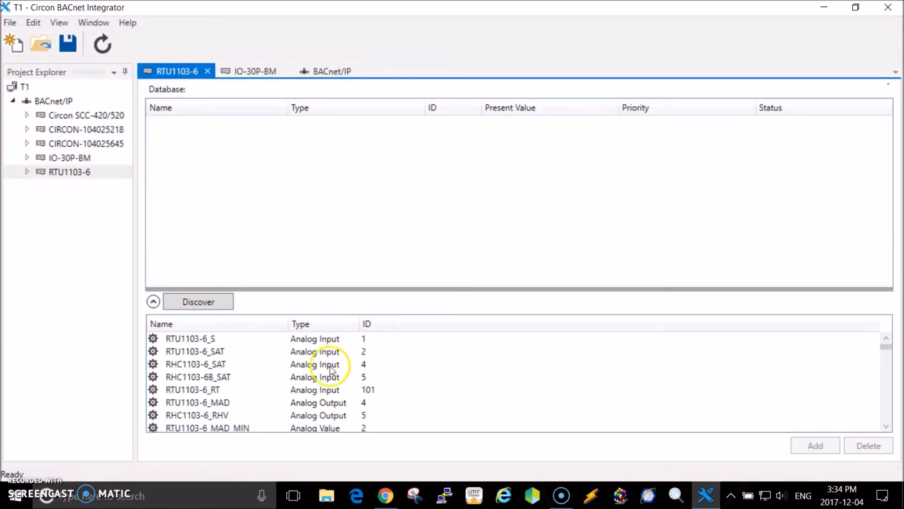
- Find the trend log RTU1103-6_MAD_TL among the discovered objects and add it to the RTU1103-6 database
{"action": "scroll", "coordinate": [248, 354], "scroll_direction": "down", "scroll_amount": 2}
{"action": "scroll", "coordinate": [248, 354], "scroll_direction": "down", "scroll_amount": 5}
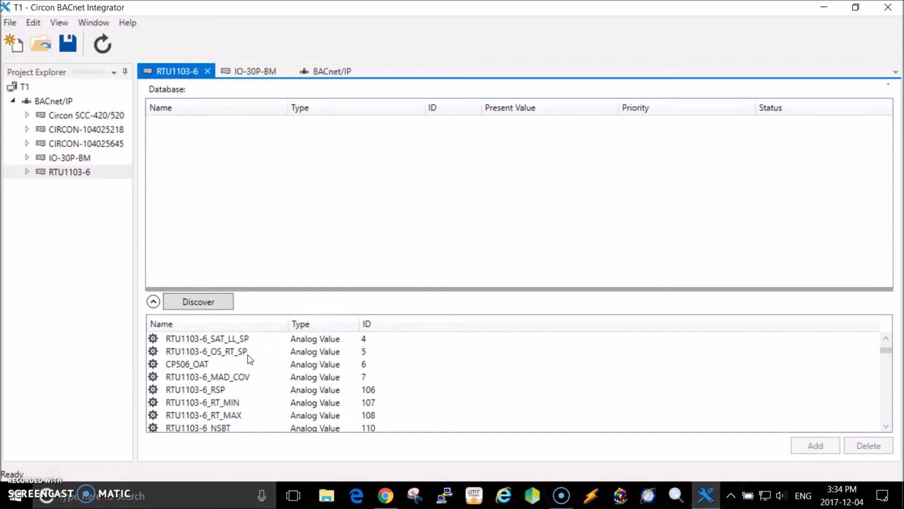
{"action": "scroll", "coordinate": [250, 359], "scroll_direction": "down", "scroll_amount": 5}
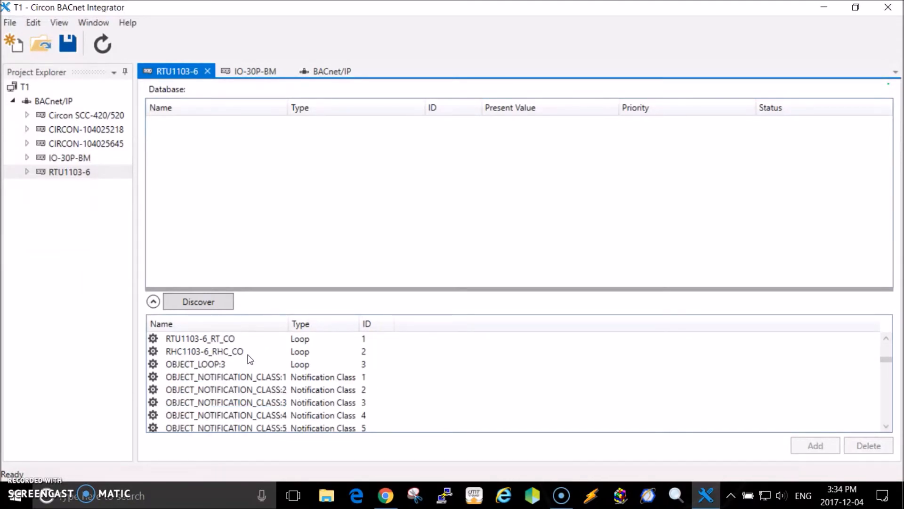
{"action": "scroll", "coordinate": [250, 359], "scroll_direction": "down", "scroll_amount": 4}
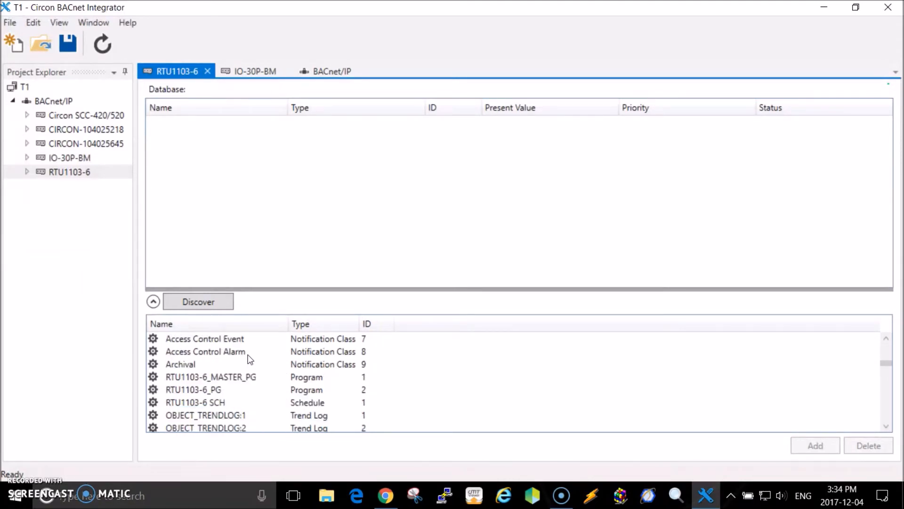
{"action": "scroll", "coordinate": [249, 359], "scroll_direction": "up", "scroll_amount": 2}
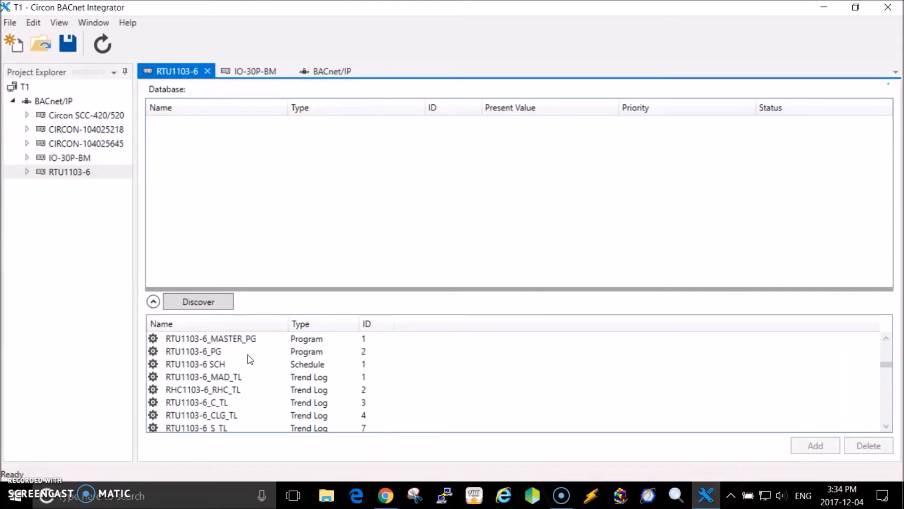
{"action": "left_click", "coordinate": [257, 379]}
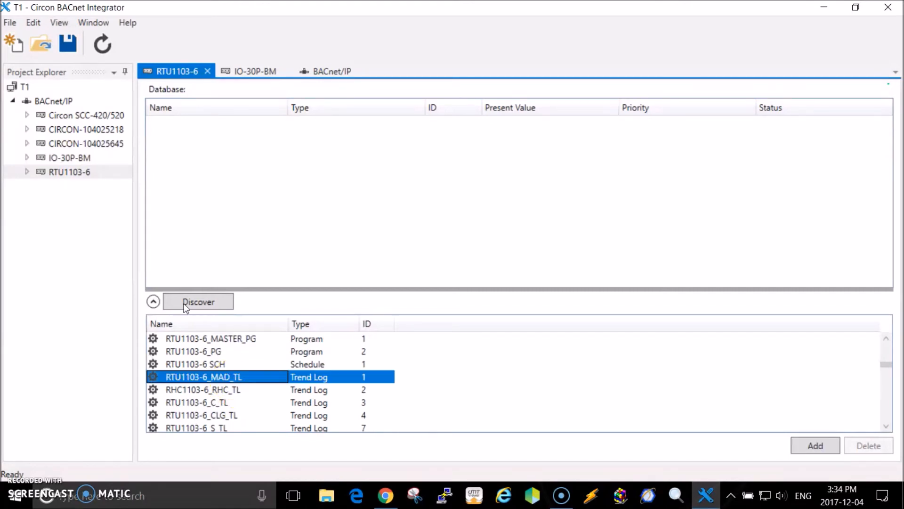
{"action": "left_click", "coordinate": [815, 445]}
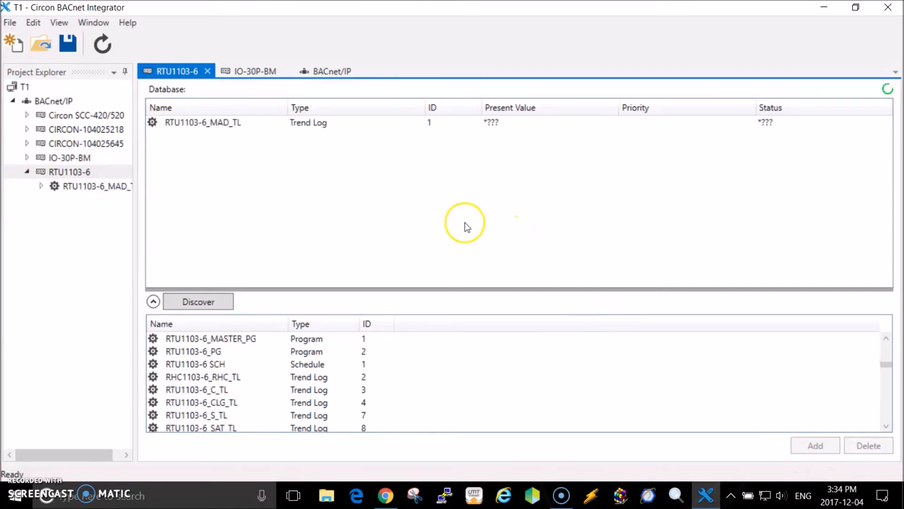
- Open the trend view of the RTU1103-6_MAD_TL trend log from the device database
{"action": "left_click", "coordinate": [198, 123]}
{"action": "right_click", "coordinate": [198, 123]}
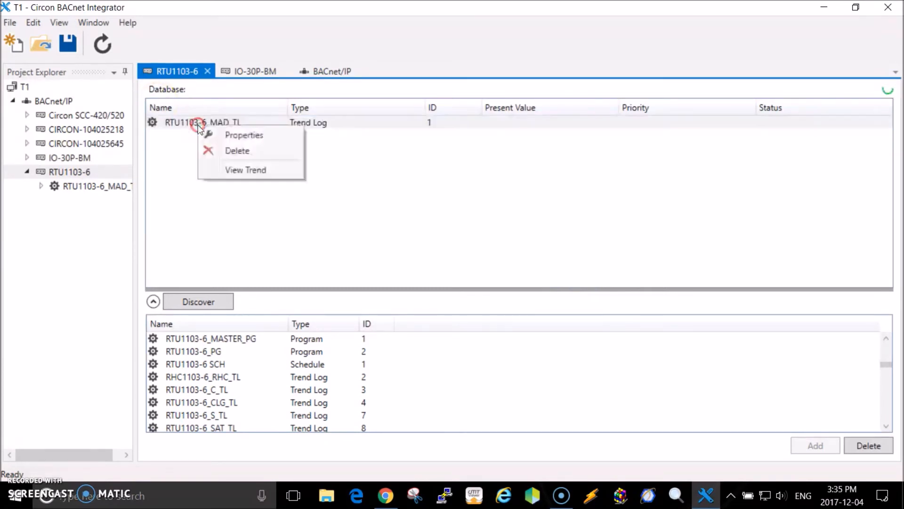
{"action": "left_click", "coordinate": [243, 170]}
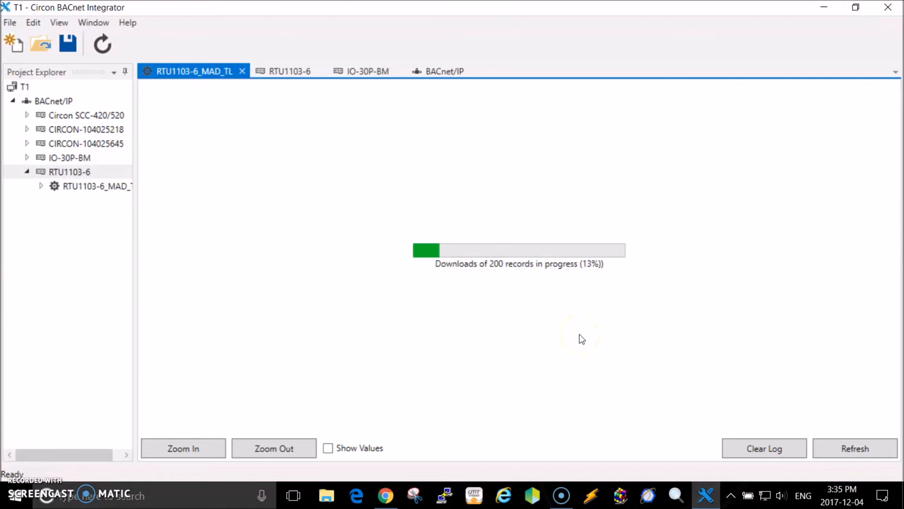